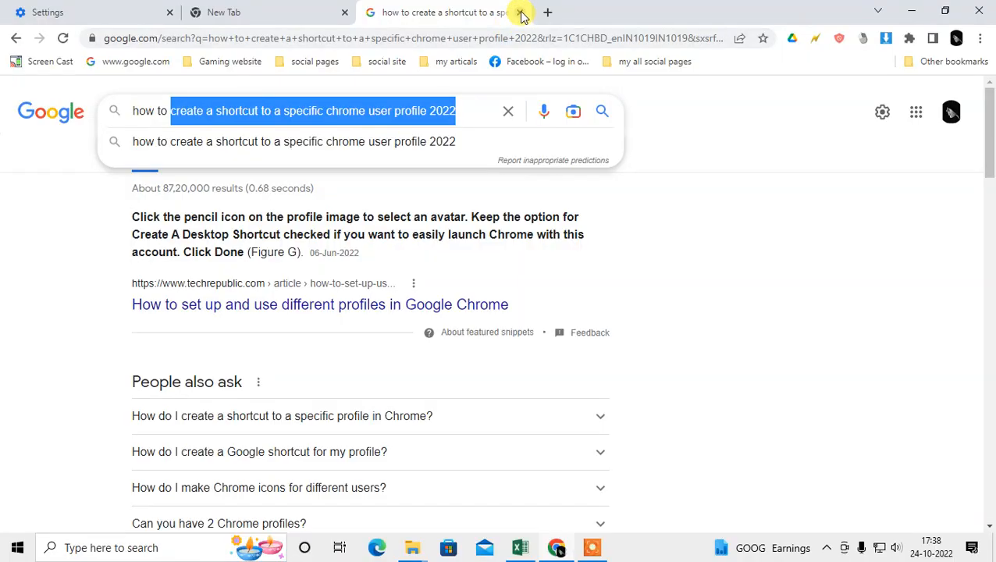
Close the Google search and Settings tabs, leaving a single blank New Tab
{"action": "left_click", "coordinate": [521, 13]}
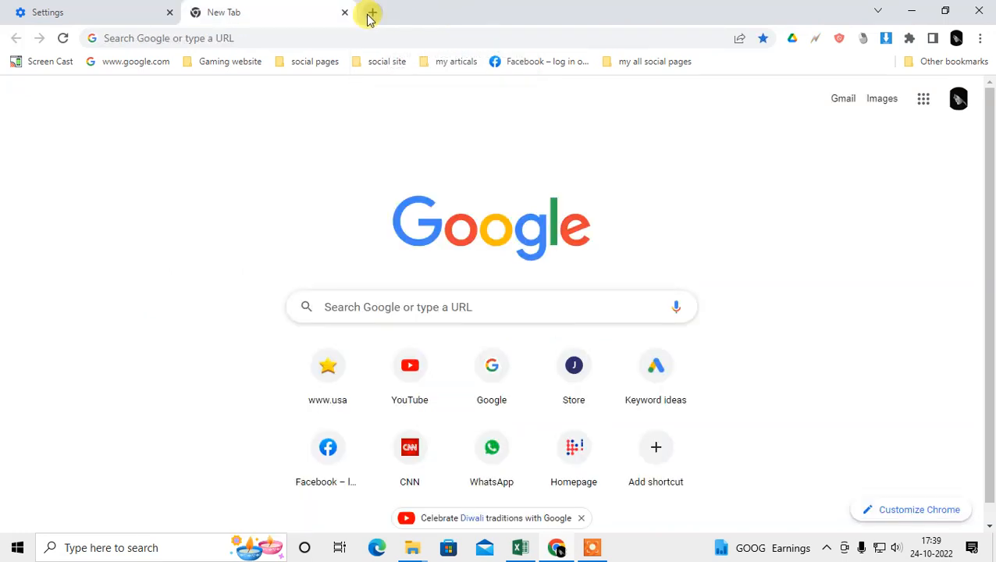
{"action": "left_click", "coordinate": [366, 16]}
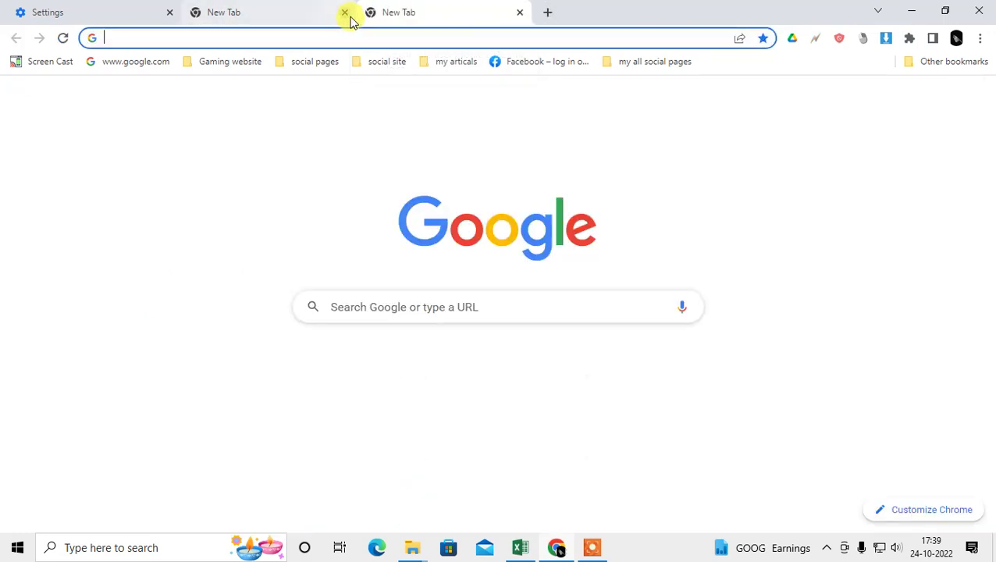
{"action": "left_click", "coordinate": [170, 13]}
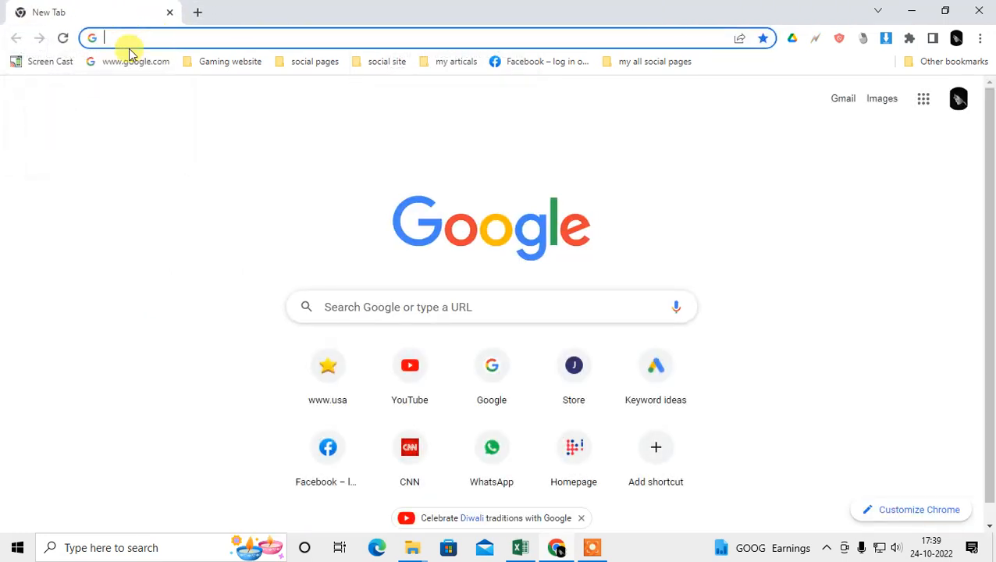
Launch the Pint . health profile in its own Chrome window from the profile avatar list
{"action": "left_click", "coordinate": [956, 39]}
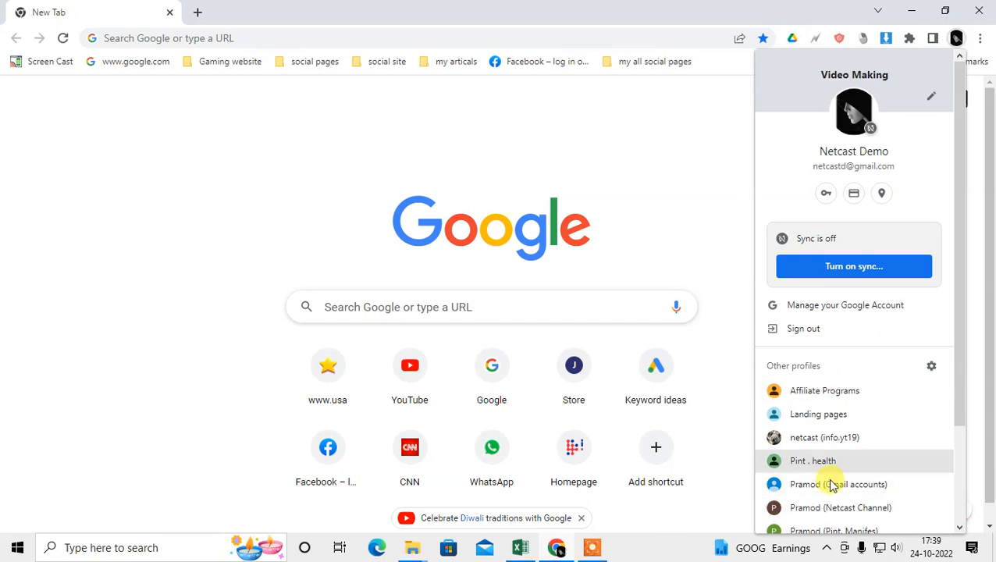
{"action": "left_click", "coordinate": [634, 155]}
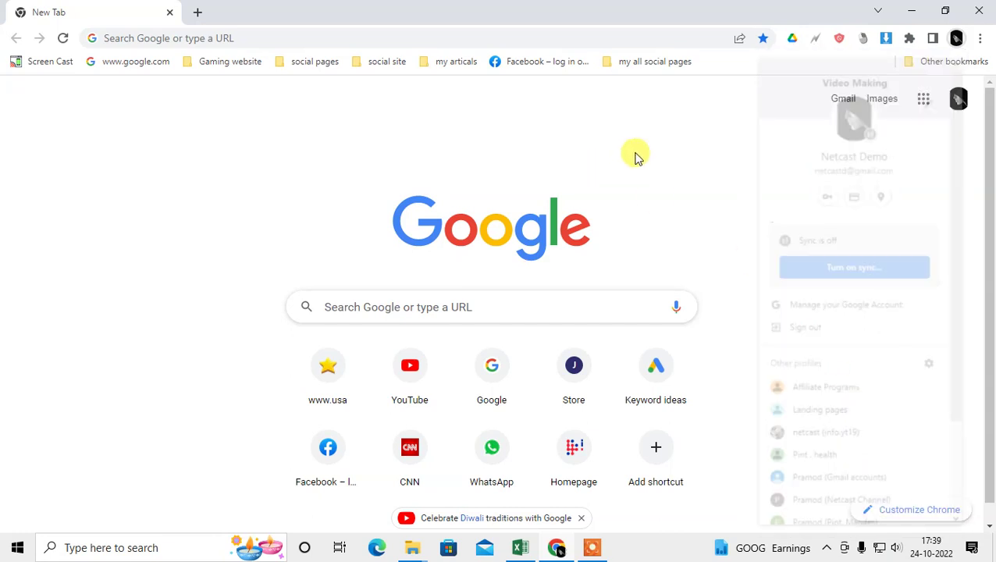
{"action": "left_click", "coordinate": [957, 39]}
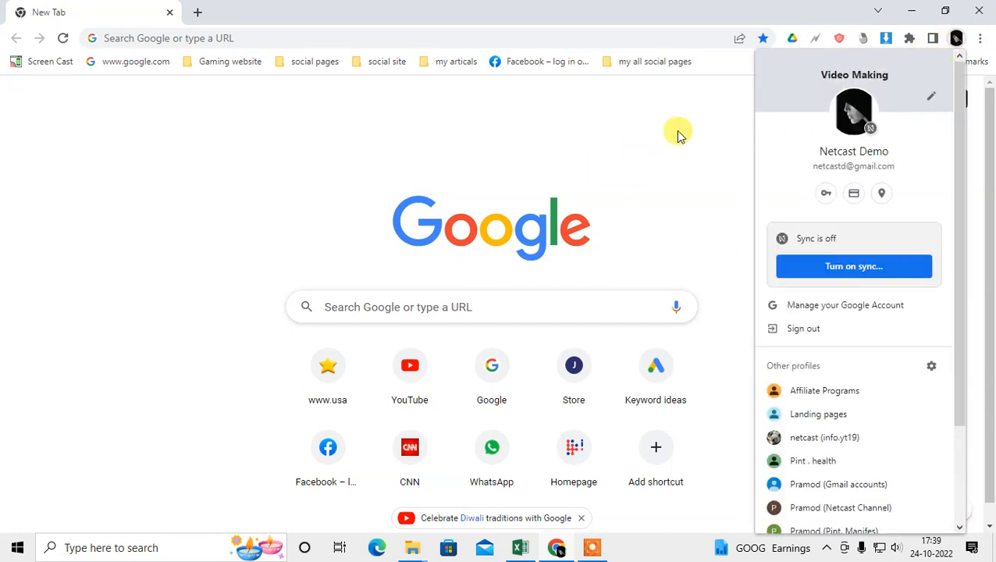
{"action": "left_click", "coordinate": [298, 122]}
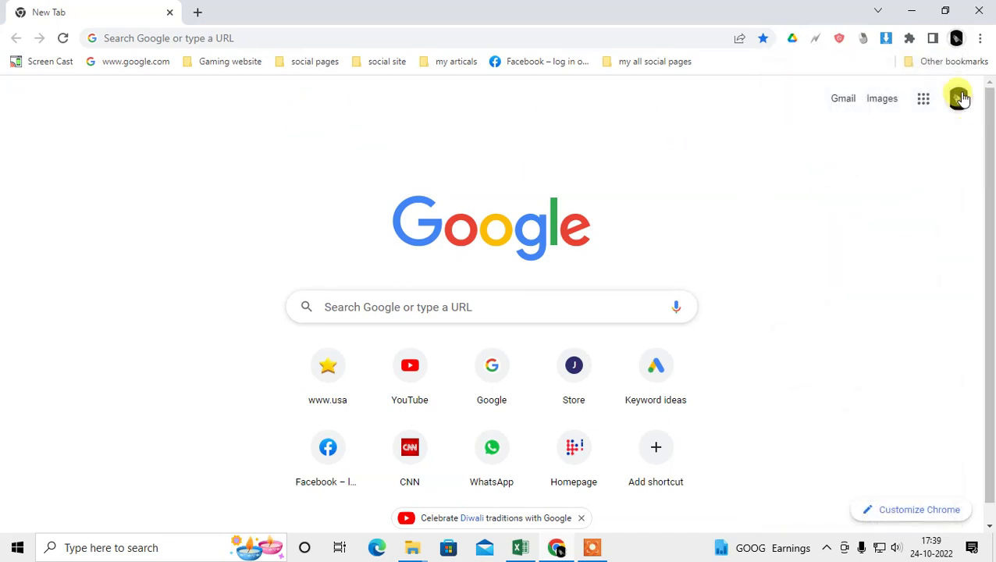
{"action": "left_click", "coordinate": [956, 39]}
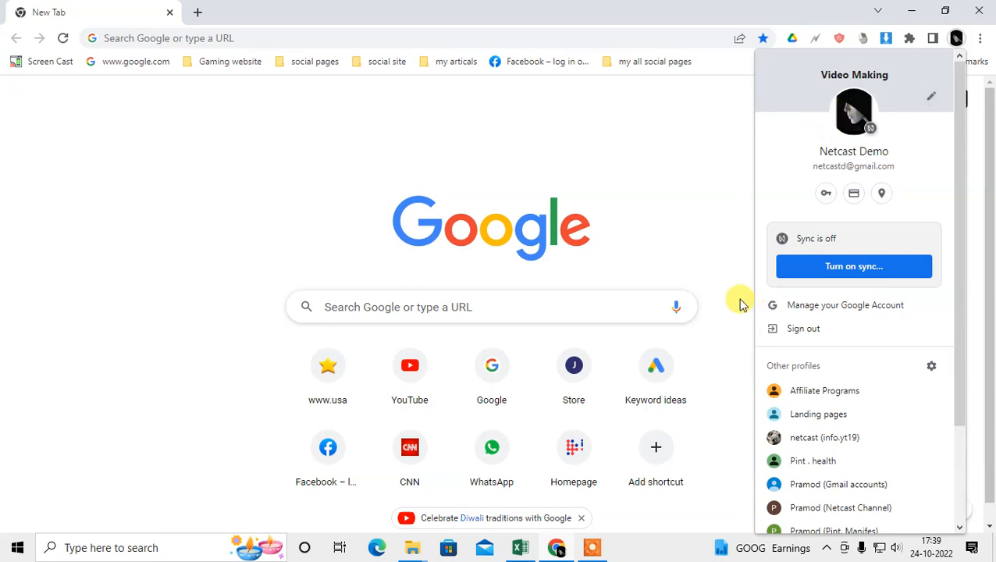
{"action": "left_click", "coordinate": [956, 39]}
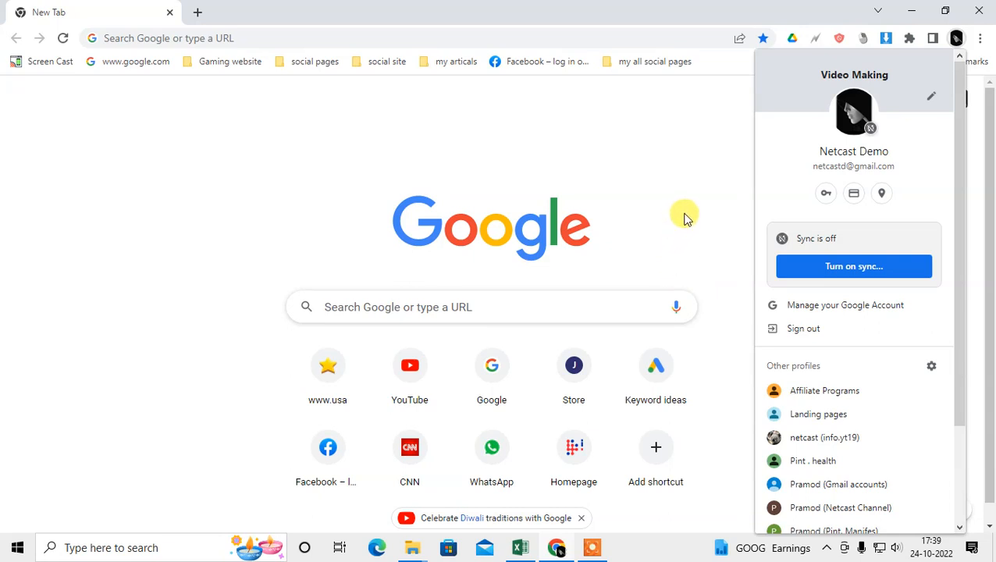
{"action": "left_click", "coordinate": [798, 465]}
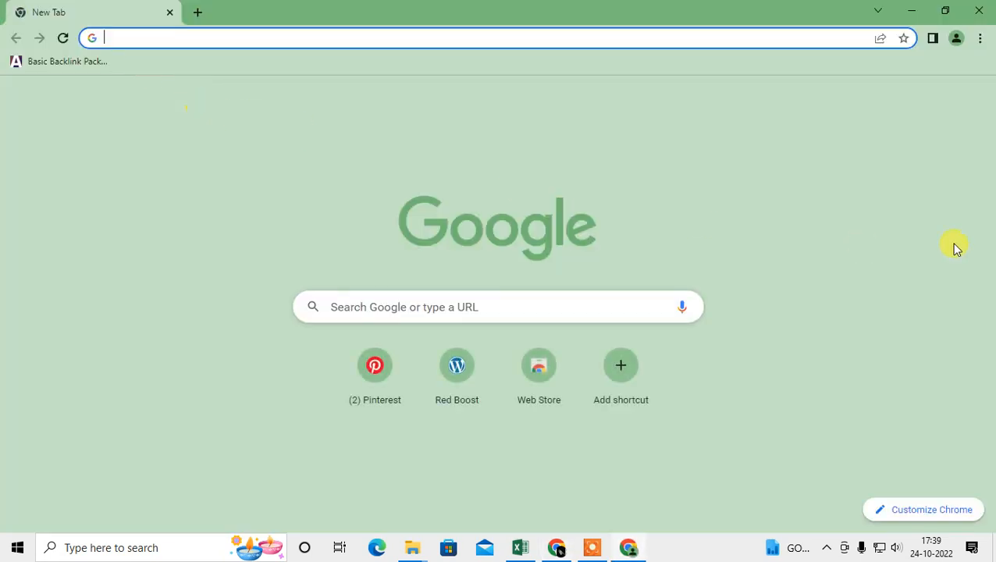
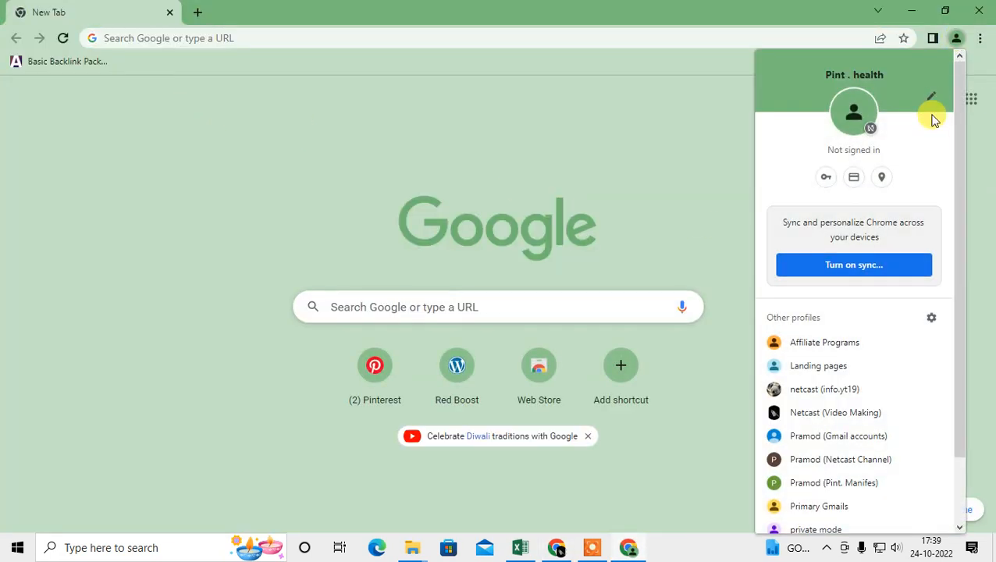
Reach the Customize profile page for the 'Pint . health' profile
{"action": "left_click", "coordinate": [931, 101]}
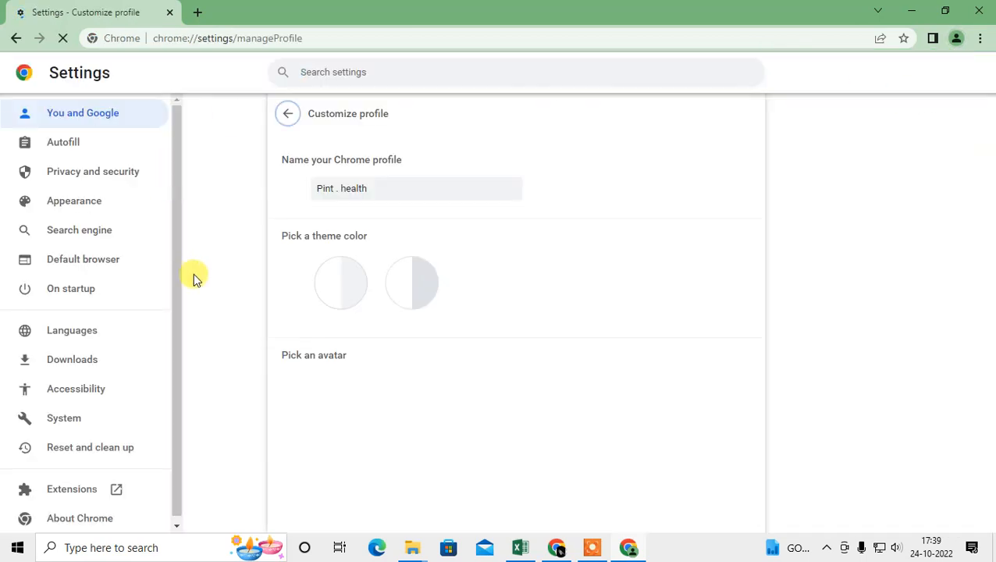
{"action": "left_click_drag", "start_coordinate": [391, 188], "coordinate": [281, 194]}
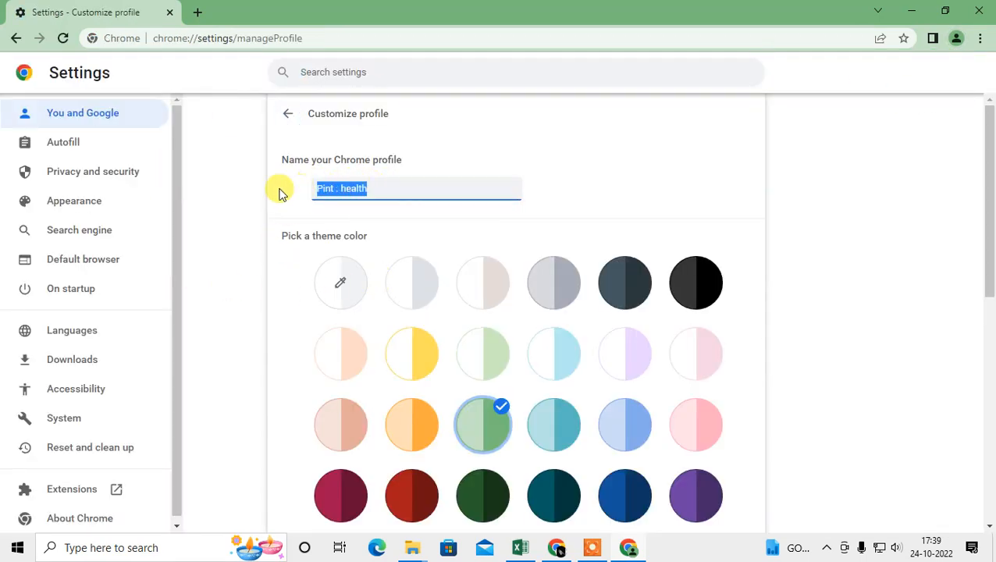
{"action": "left_click_drag", "start_coordinate": [335, 160], "coordinate": [407, 160]}
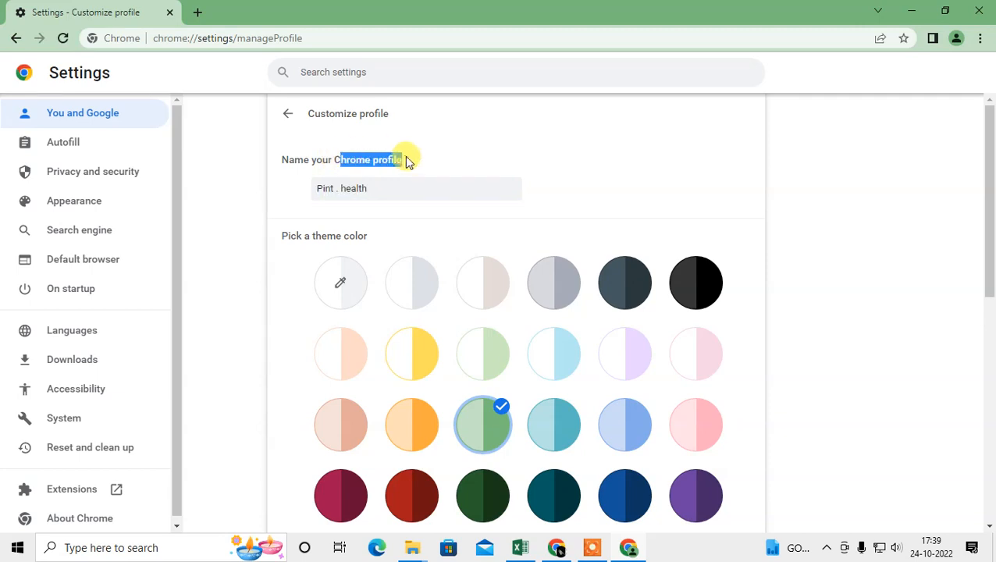
{"action": "scroll", "coordinate": [413, 210], "scroll_direction": "down", "scroll_amount": 1}
{"action": "scroll", "coordinate": [473, 299], "scroll_direction": "down", "scroll_amount": 6}
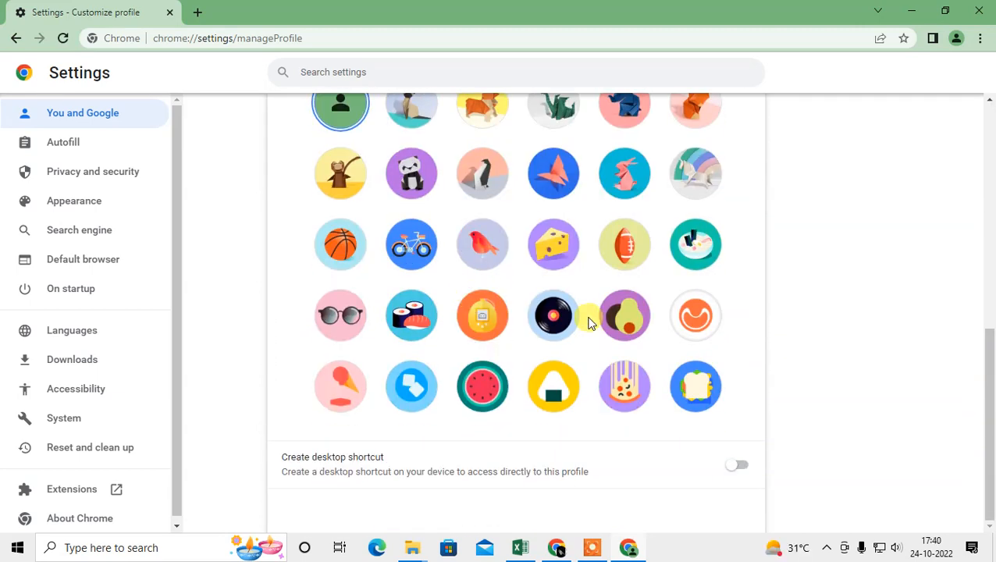
{"action": "scroll", "coordinate": [351, 270], "scroll_direction": "up", "scroll_amount": 6}
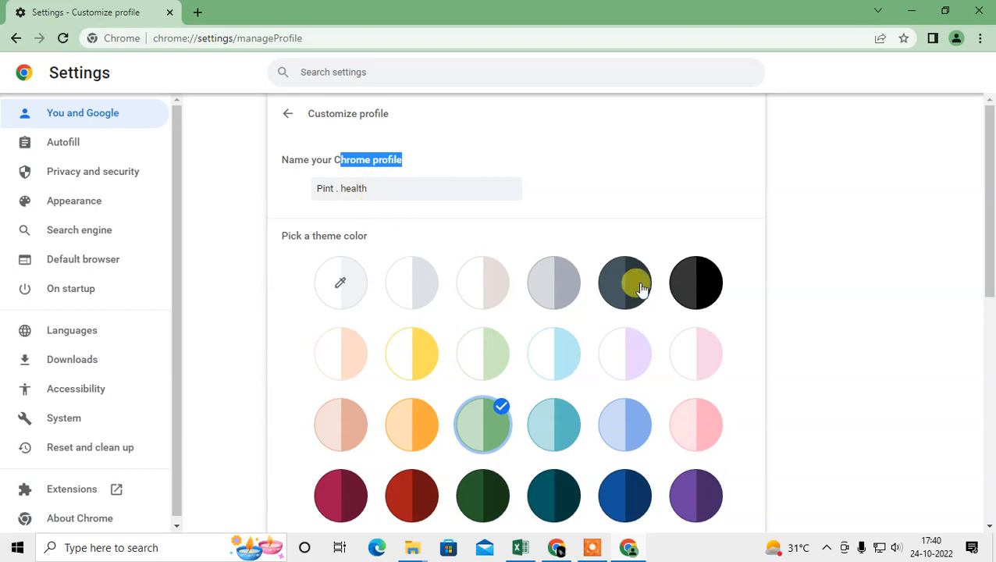
{"action": "scroll", "coordinate": [640, 289], "scroll_direction": "down", "scroll_amount": 4}
{"action": "scroll", "coordinate": [561, 350], "scroll_direction": "up", "scroll_amount": 4}
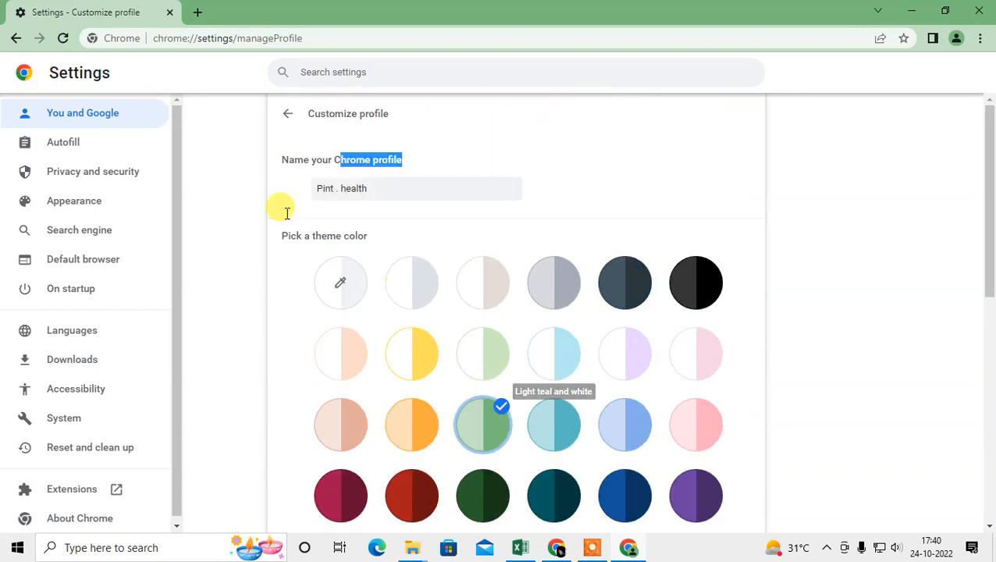
{"action": "scroll", "coordinate": [613, 275], "scroll_direction": "down", "scroll_amount": 5}
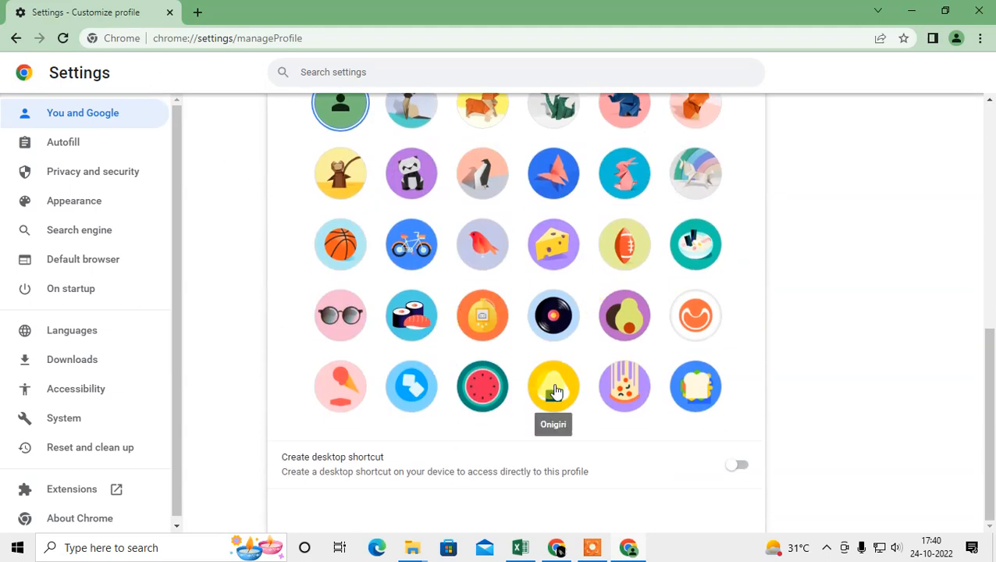
{"action": "left_click_drag", "start_coordinate": [275, 459], "coordinate": [393, 461]}
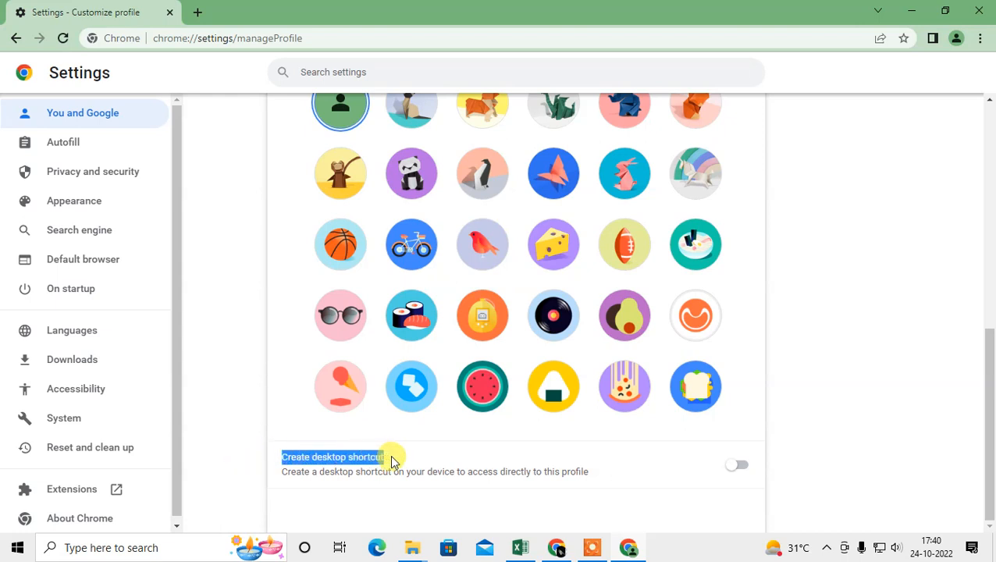
Enable the Create desktop shortcut toggle, briefly checking the profile list afterwards
{"action": "left_click", "coordinate": [736, 466]}
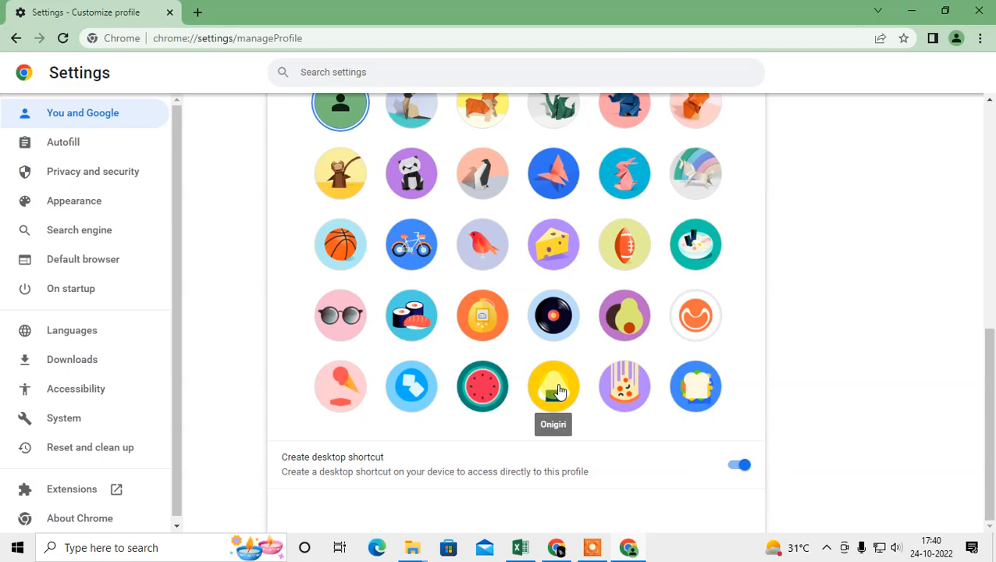
{"action": "scroll", "coordinate": [559, 390], "scroll_direction": "up", "scroll_amount": 2}
{"action": "scroll", "coordinate": [671, 352], "scroll_direction": "up", "scroll_amount": 3}
{"action": "scroll", "coordinate": [785, 316], "scroll_direction": "up", "scroll_amount": 3}
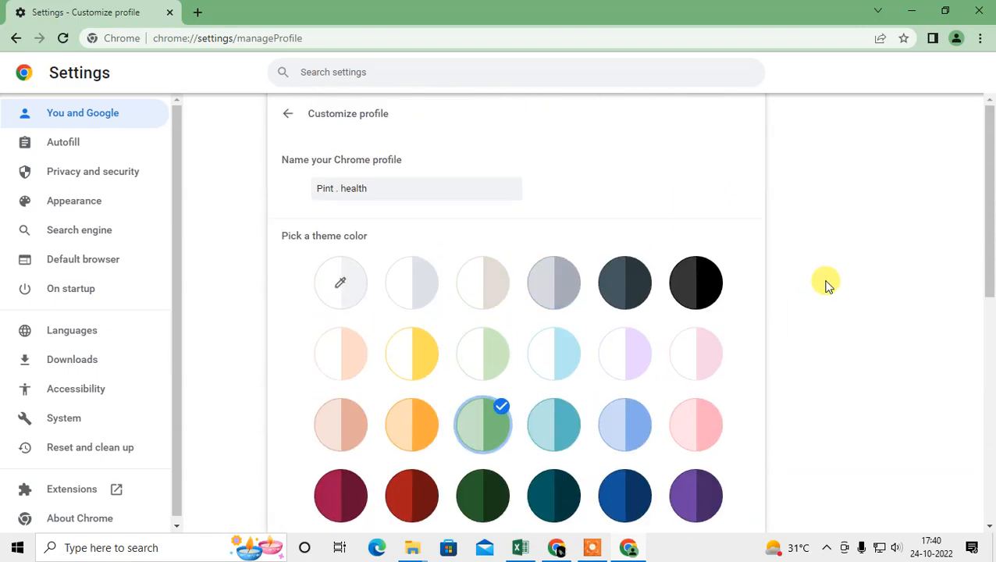
{"action": "left_click", "coordinate": [955, 41]}
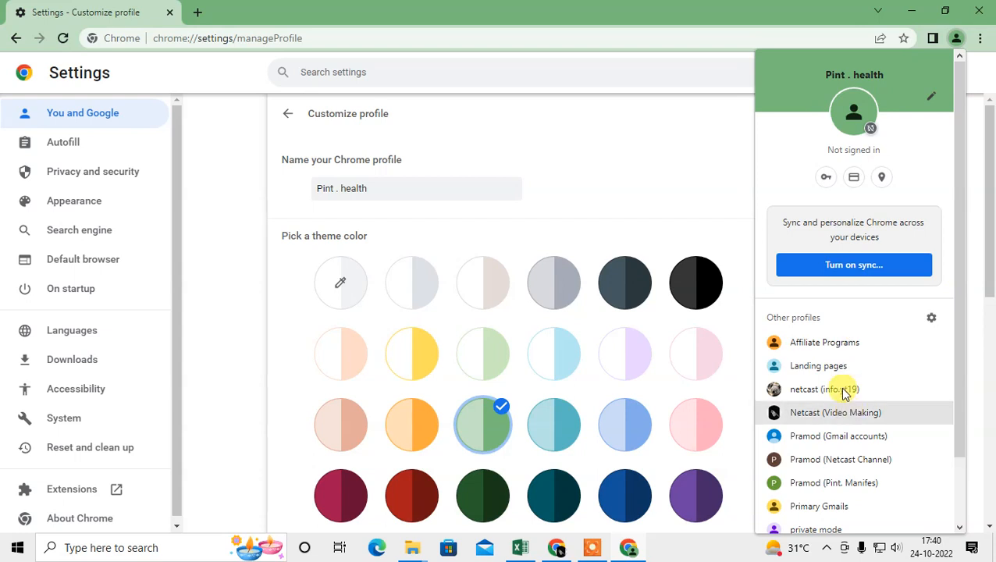
{"action": "left_click", "coordinate": [700, 131]}
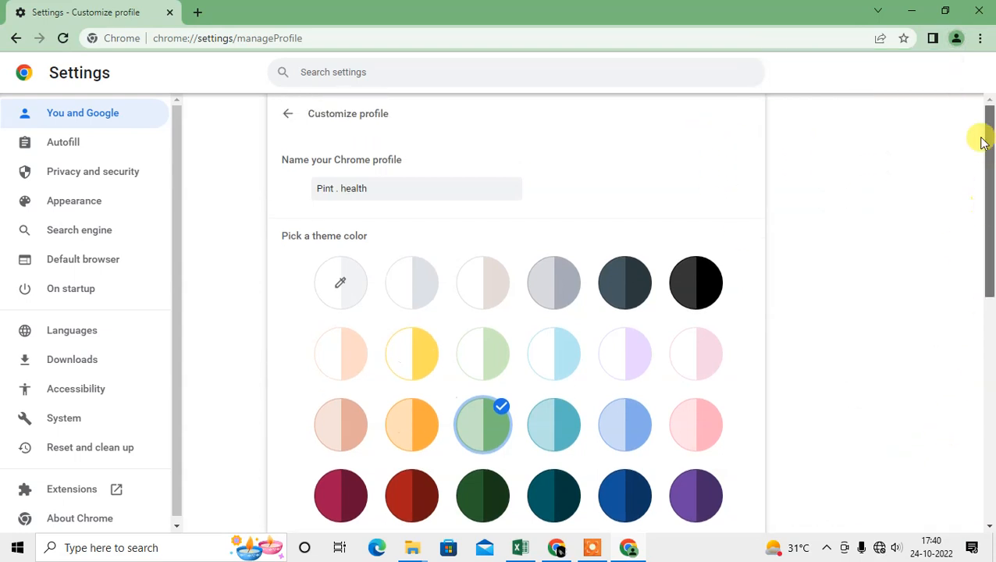
{"action": "scroll", "coordinate": [468, 320], "scroll_direction": "down", "scroll_amount": 2}
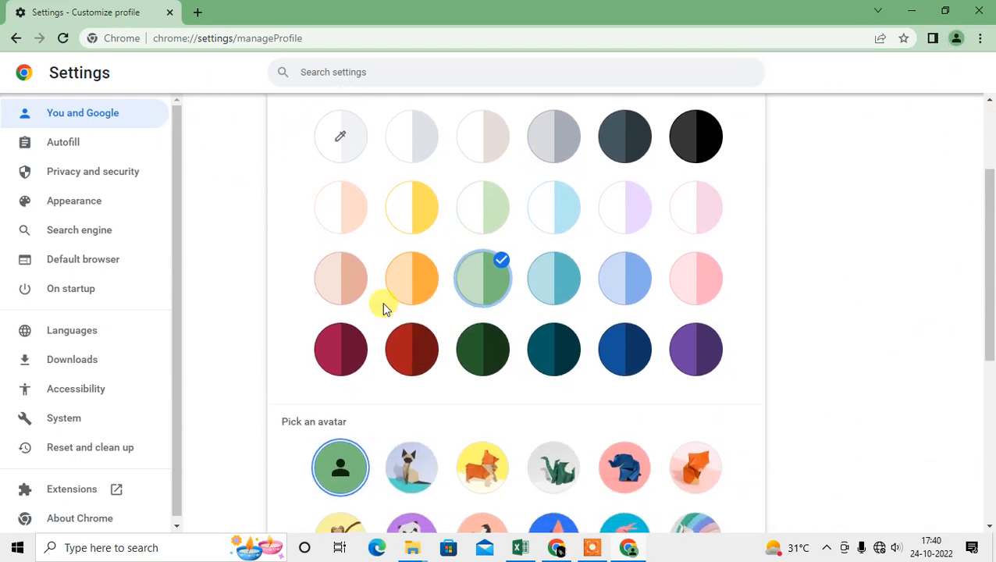
{"action": "left_click", "coordinate": [411, 468]}
{"action": "scroll", "coordinate": [663, 347], "scroll_direction": "up", "scroll_amount": 2}
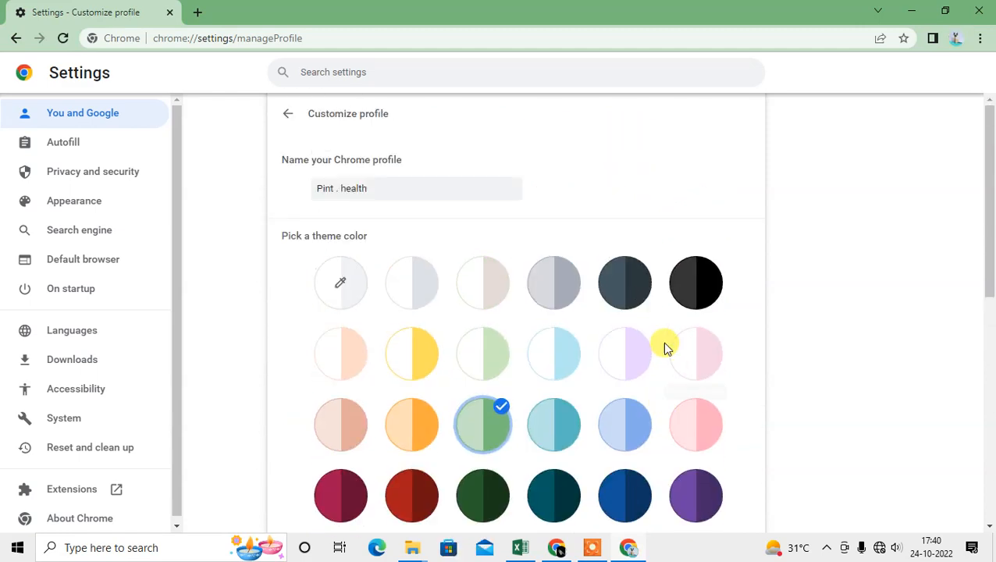
Set the profile theme colour to black and preview the darkened profile menu
{"action": "left_click", "coordinate": [695, 283]}
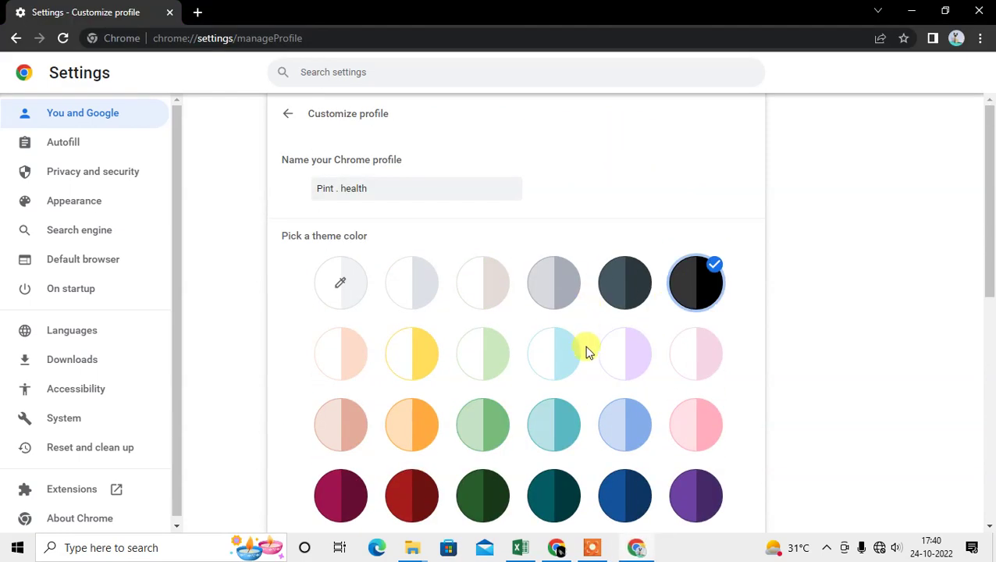
{"action": "left_click", "coordinate": [957, 38]}
{"action": "left_click", "coordinate": [616, 139]}
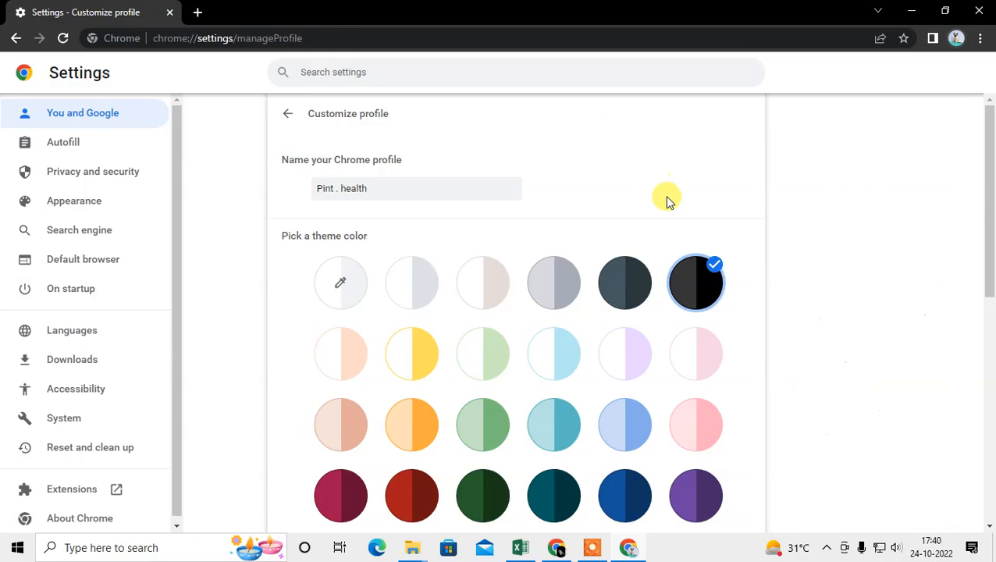